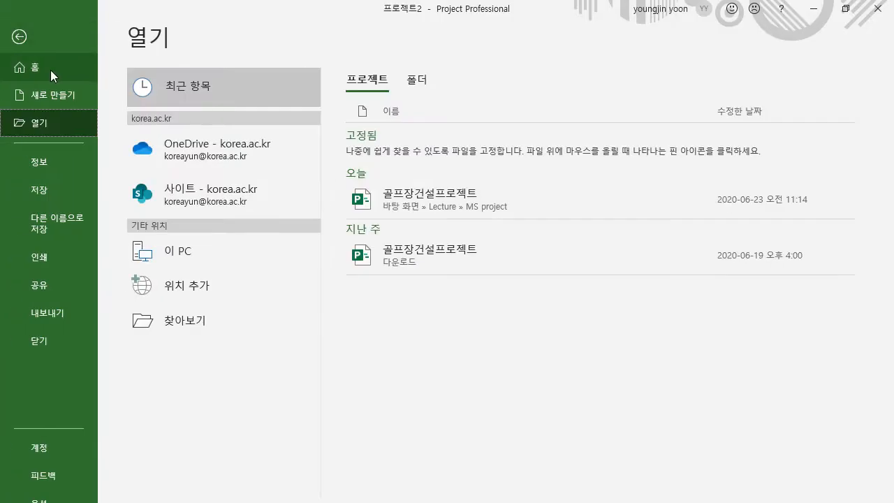
Create a new blank project and open its working time settings.
left_click(51, 95)
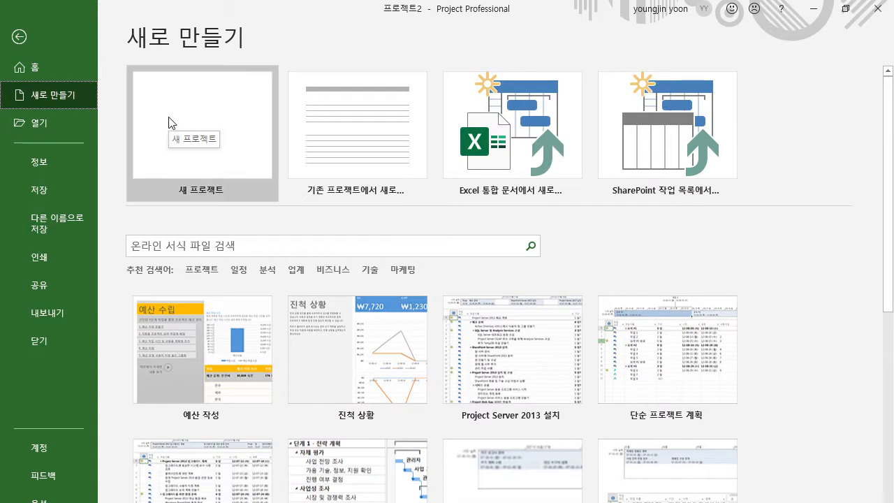
left_click(169, 122)
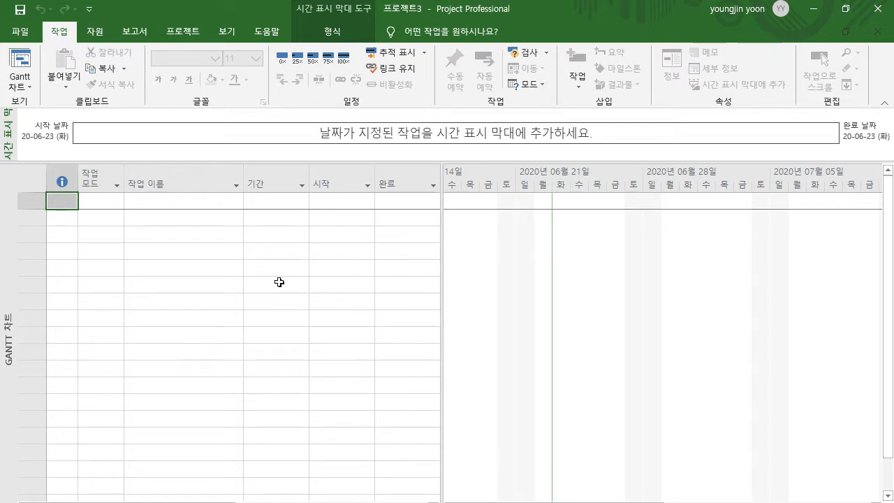
left_click(185, 33)
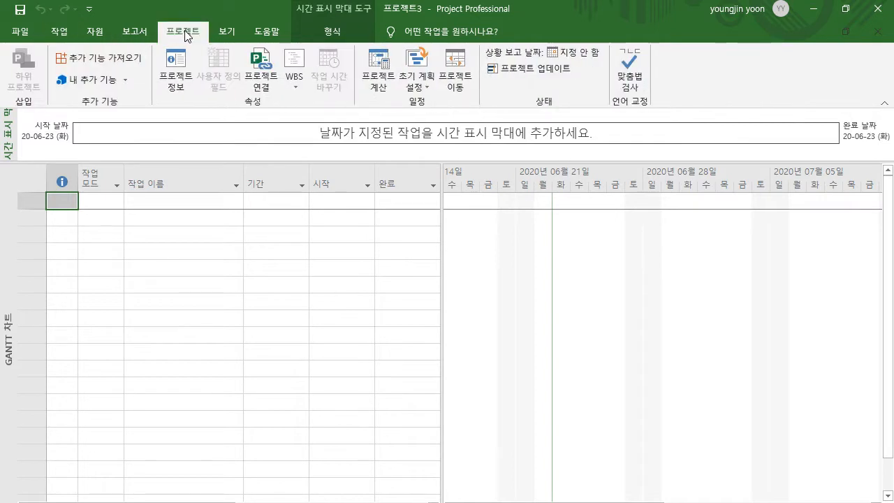
left_click(154, 201)
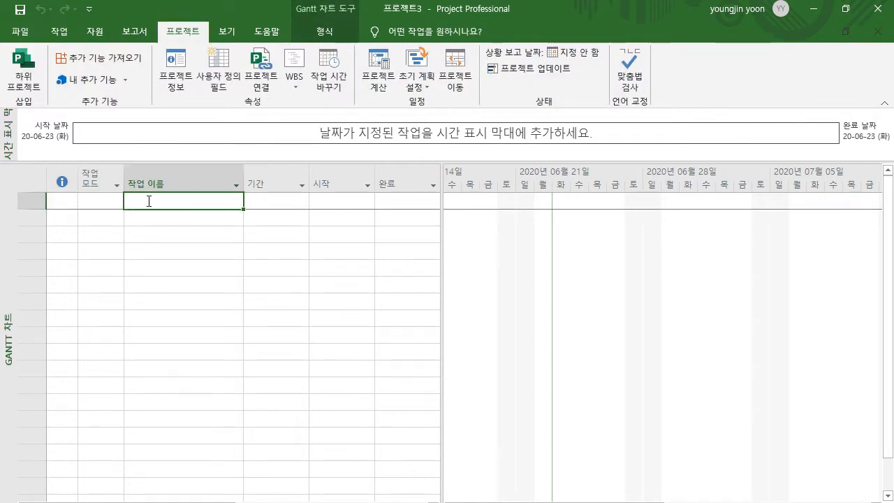
left_click(326, 76)
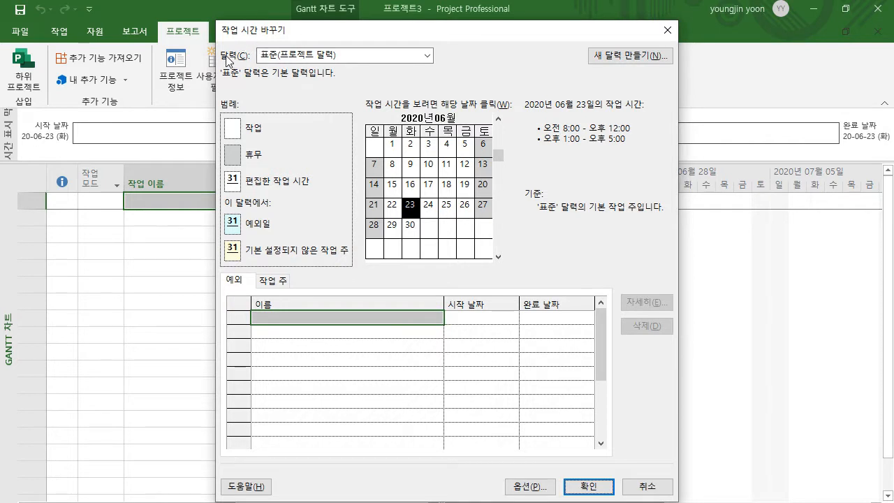
Create a base calendar named "프로젝트 달력 예시 1" as a copy of the 표준 calendar.
left_click(270, 61)
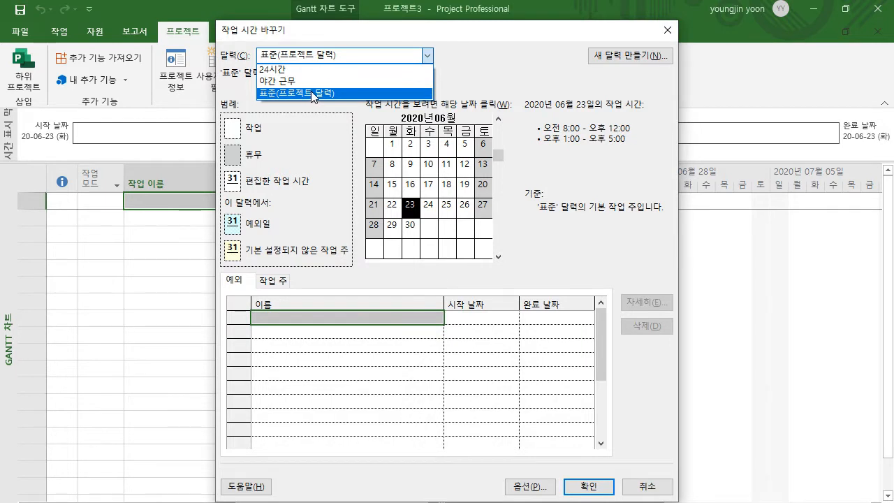
left_click(311, 91)
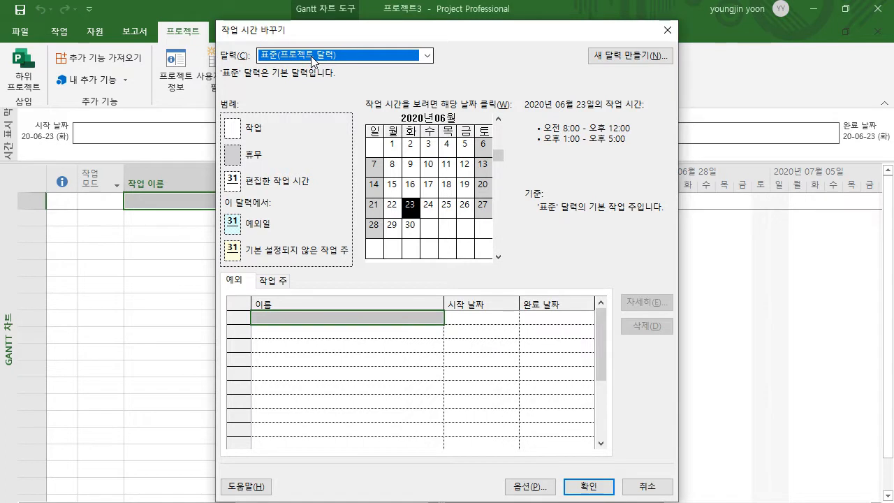
left_click(636, 56)
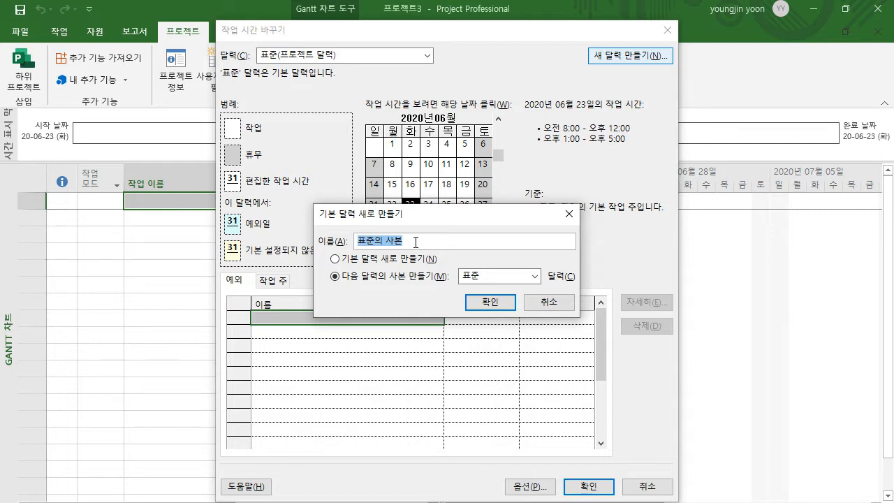
type("프로젝트 달력")
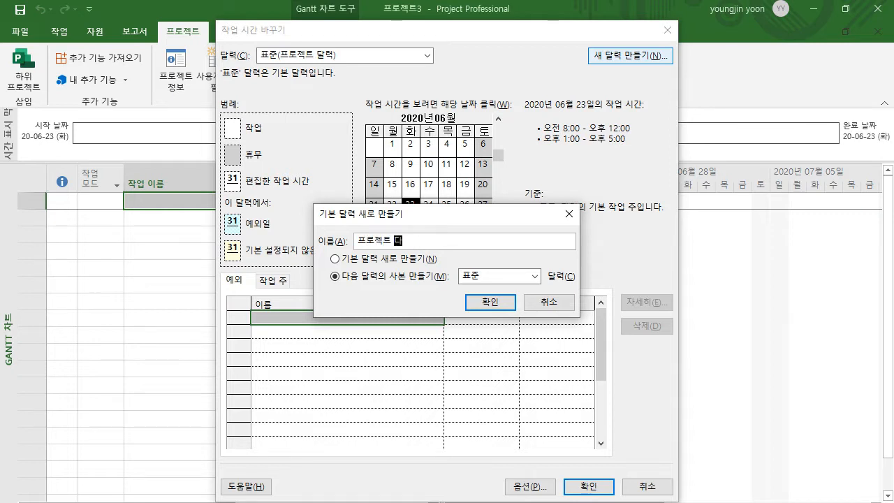
type(" 예시 1")
left_click(489, 299)
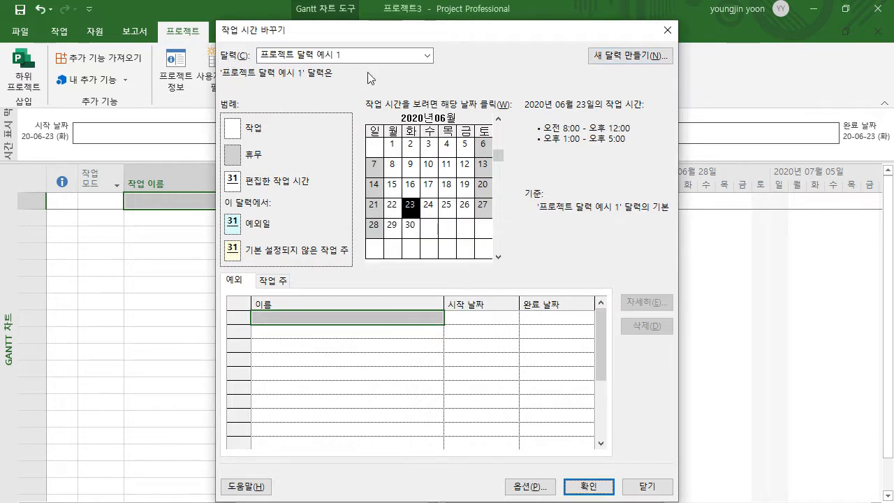
left_click(405, 56)
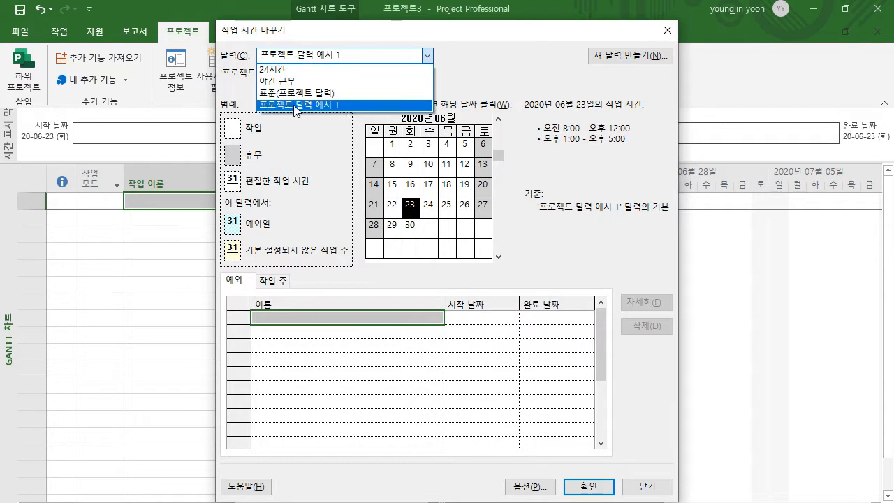
left_click(465, 80)
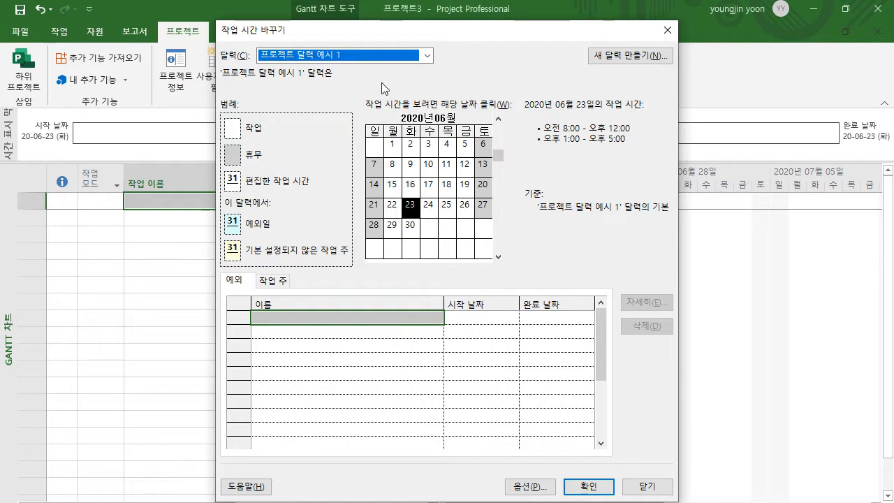
left_click(376, 61)
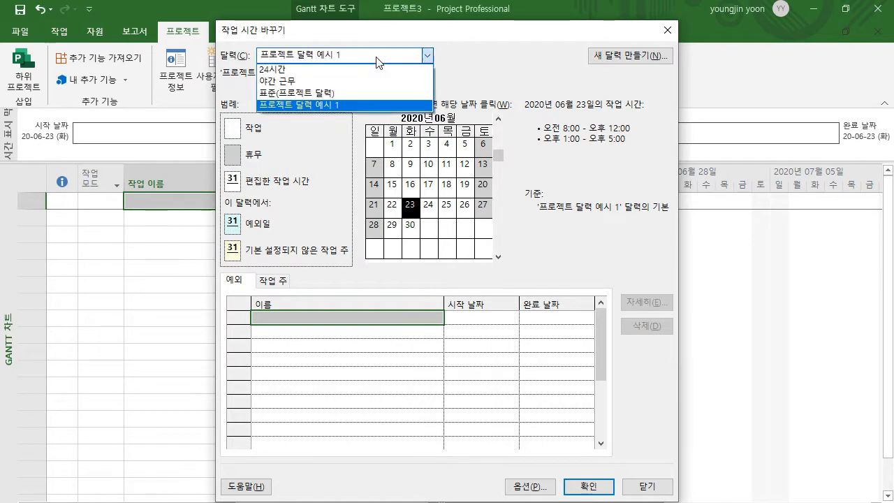
left_click(427, 56)
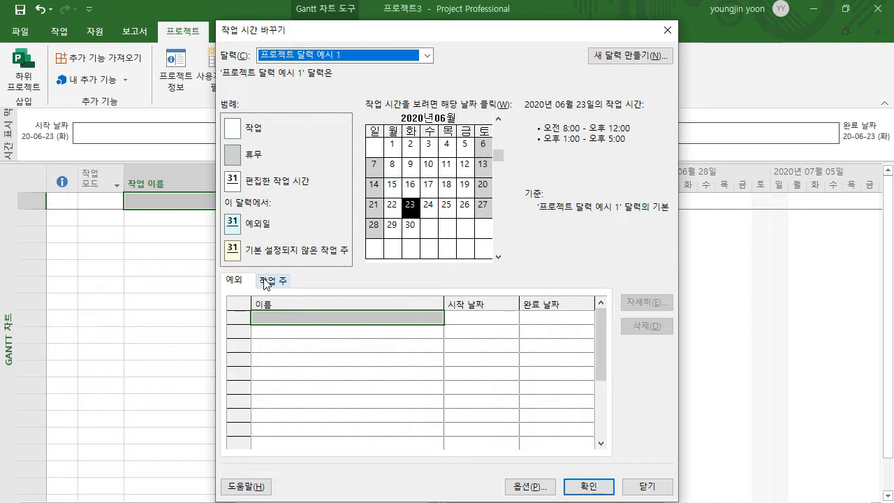
Add a calendar exception named "창립기념일" on 2020-06-24.
left_click(428, 208)
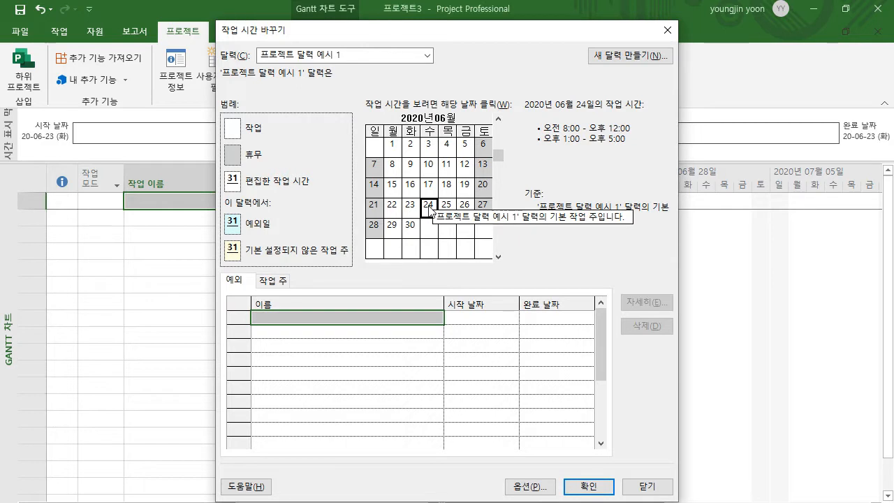
left_click(301, 320)
type("ㅇㅊ")
key("BackSpace")
key("BackSpace")
type("창리")
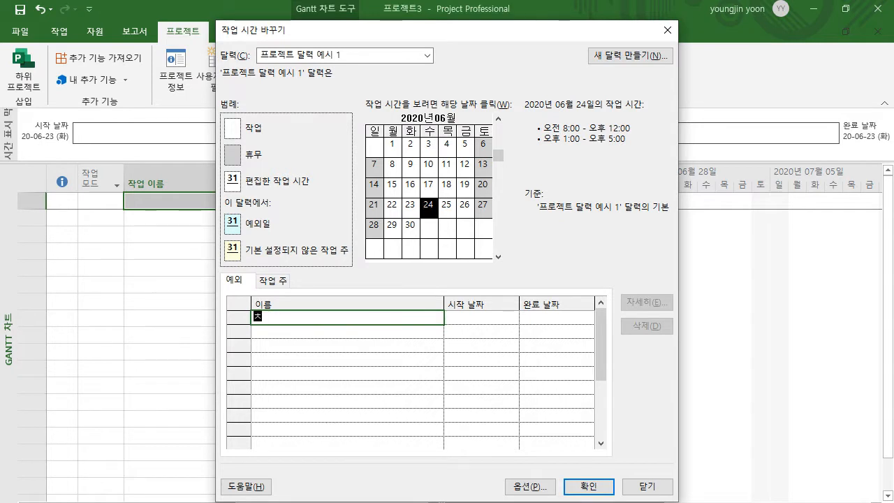
type("ㅂ기념일")
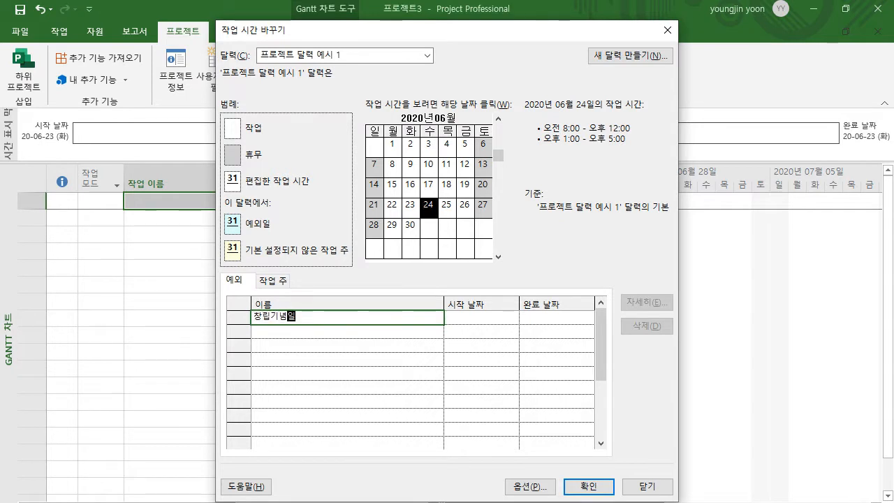
left_click(479, 318)
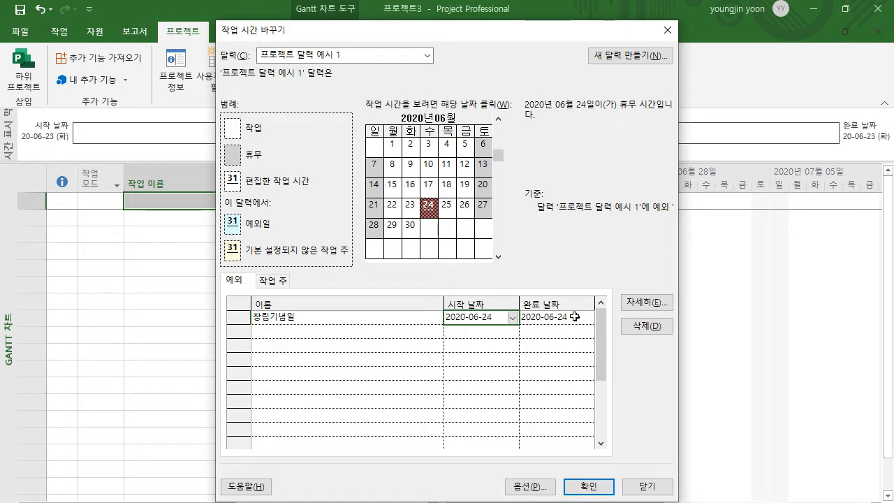
In the details of the 창립기념일 exception, keep it as nonworking time and make it recur yearly on 06월 24일.
left_click(647, 304)
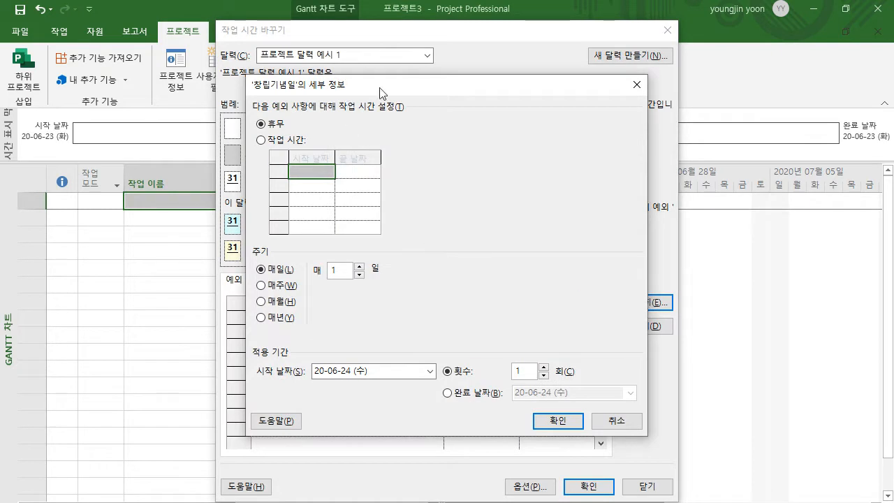
left_click_drag(454, 93, 403, 95)
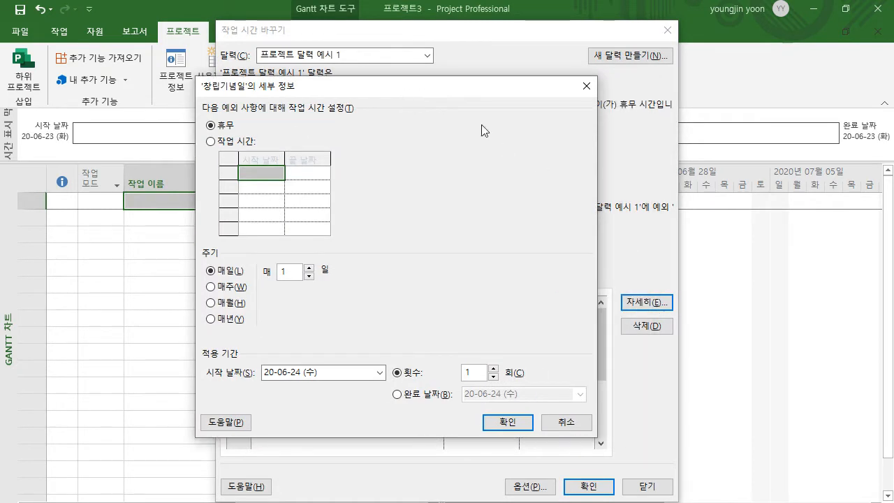
left_click_drag(483, 91, 546, 91)
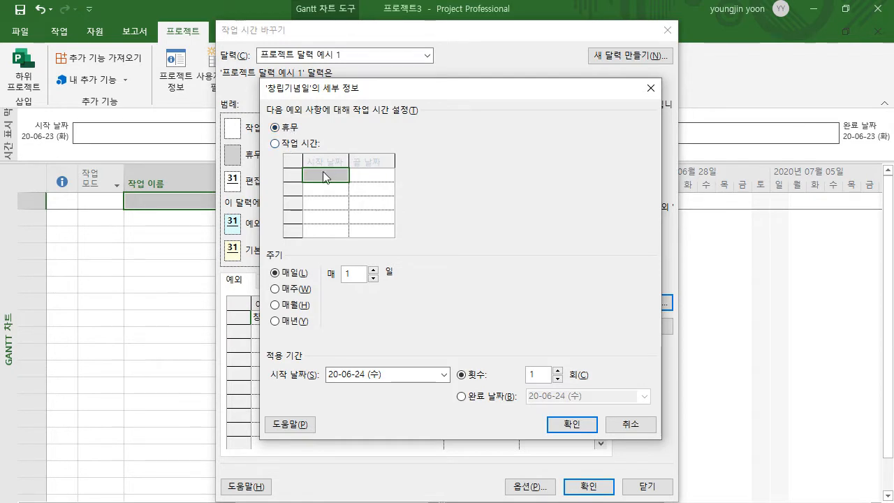
left_click(278, 143)
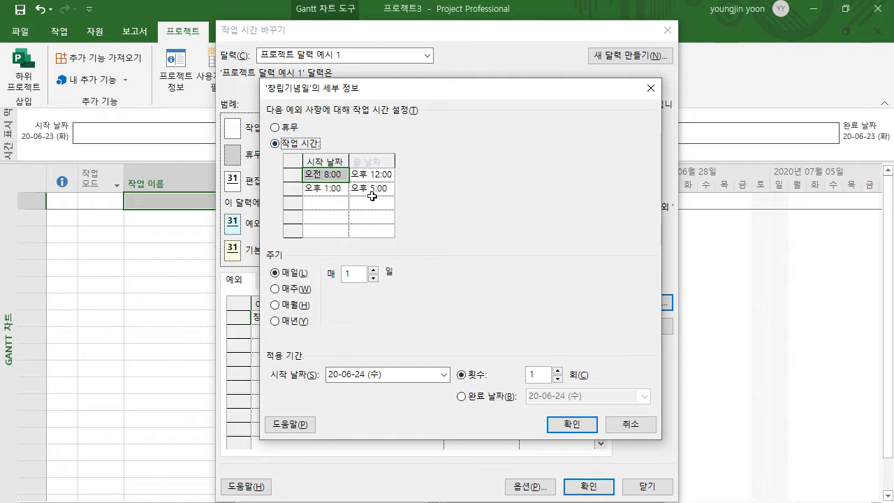
left_click(275, 128)
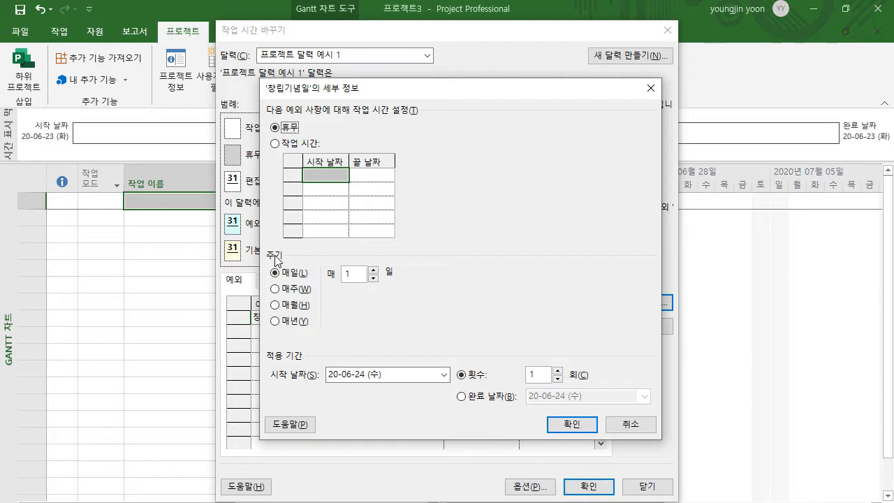
left_click(275, 321)
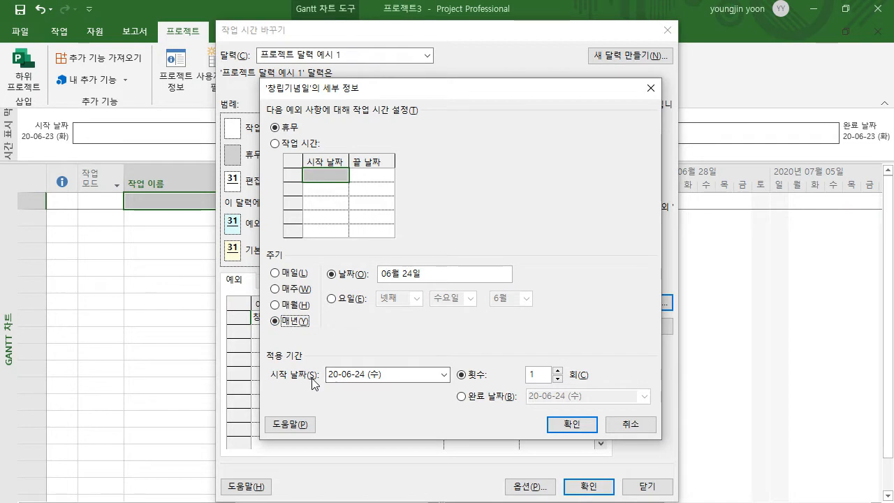
left_click(460, 396)
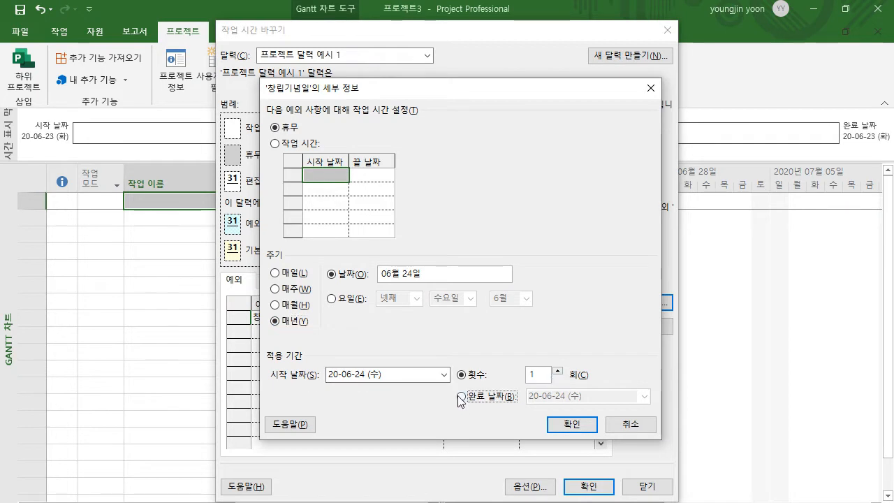
left_click(644, 396)
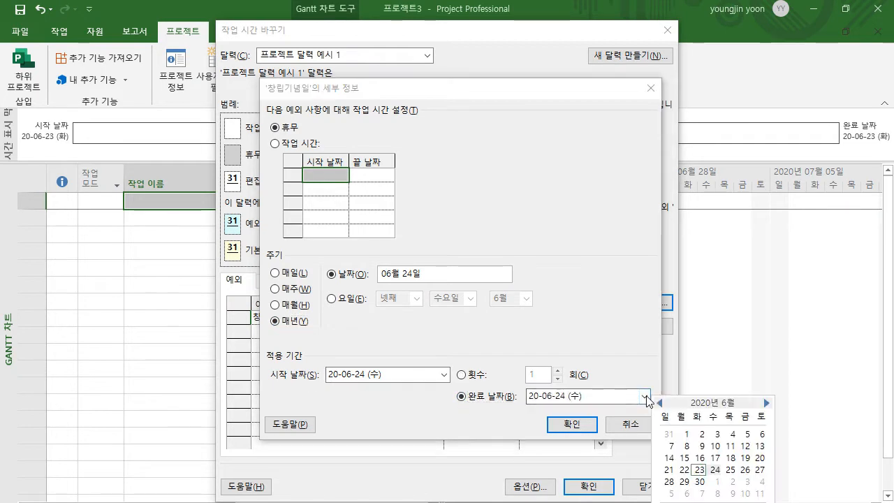
left_click(766, 403)
left_click(766, 403)
left_click(766, 403)
left_click(766, 403)
left_click(766, 403)
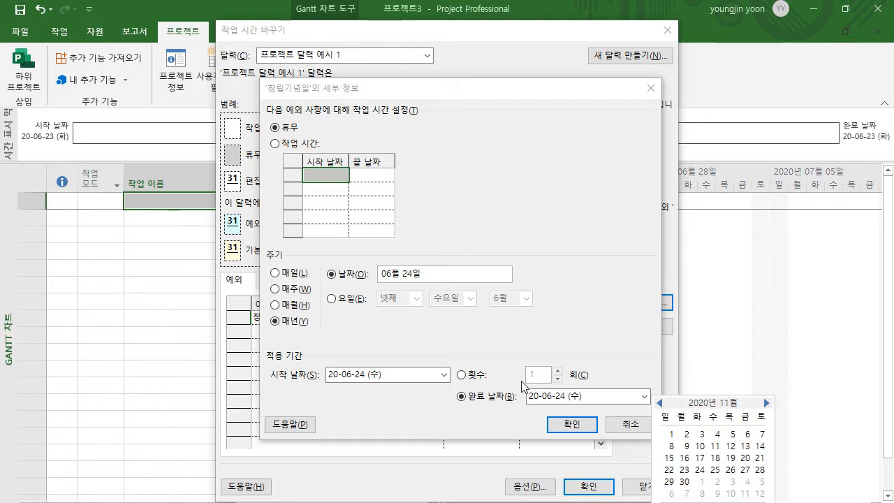
Limit the yearly exception to 12 occurrences and save the calendar changes.
left_click(462, 375)
left_click(462, 375)
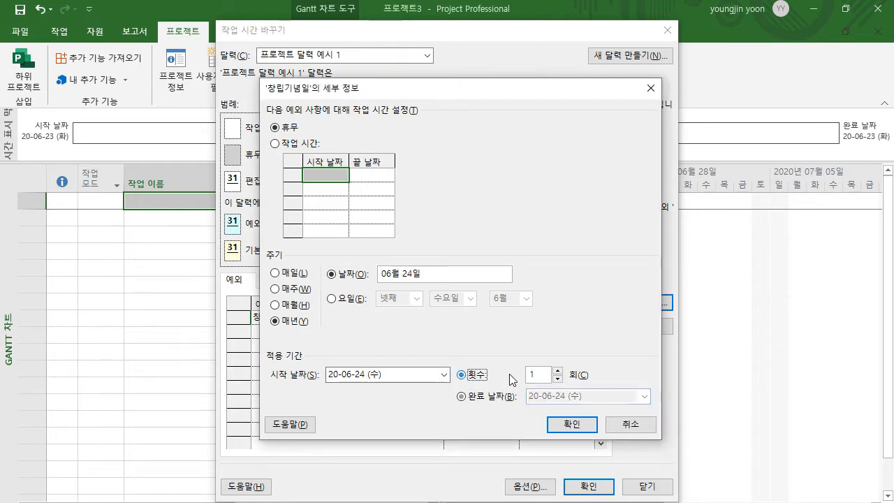
key("Tab")
type("12")
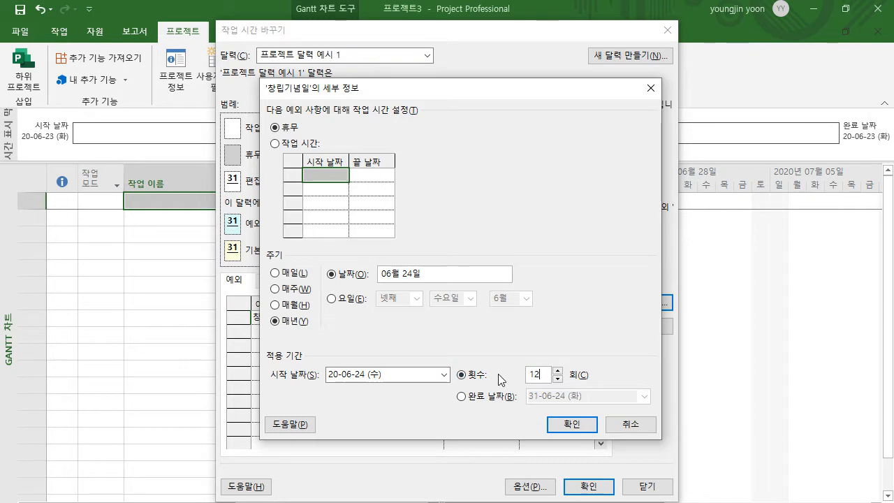
left_click(586, 425)
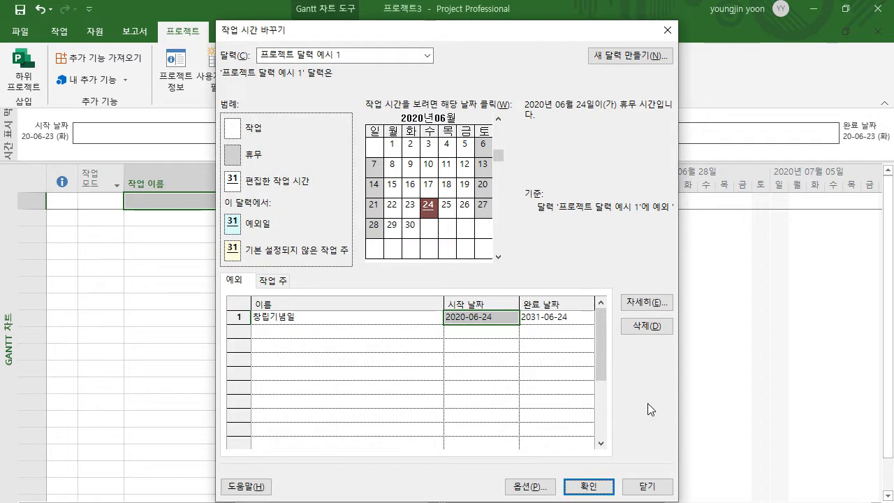
left_click(589, 487)
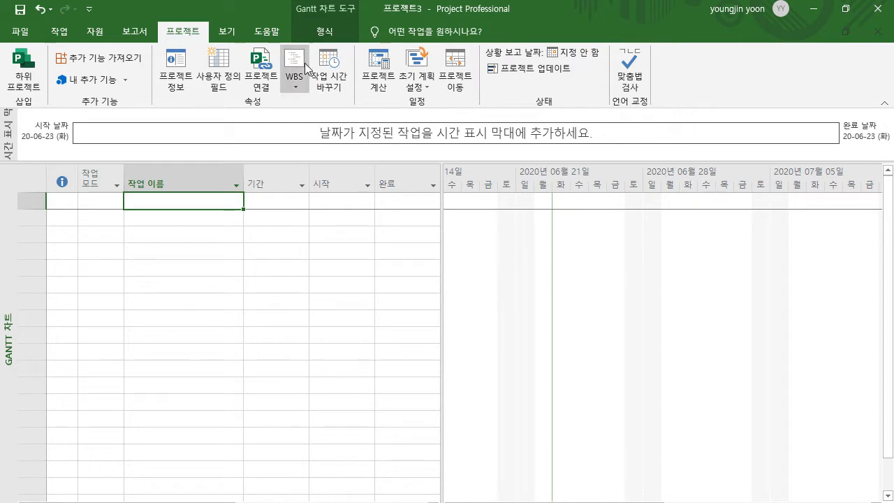
Reopen the working time settings and display the work weeks of the "프로젝트 달력 예시 1" calendar.
left_click(334, 79)
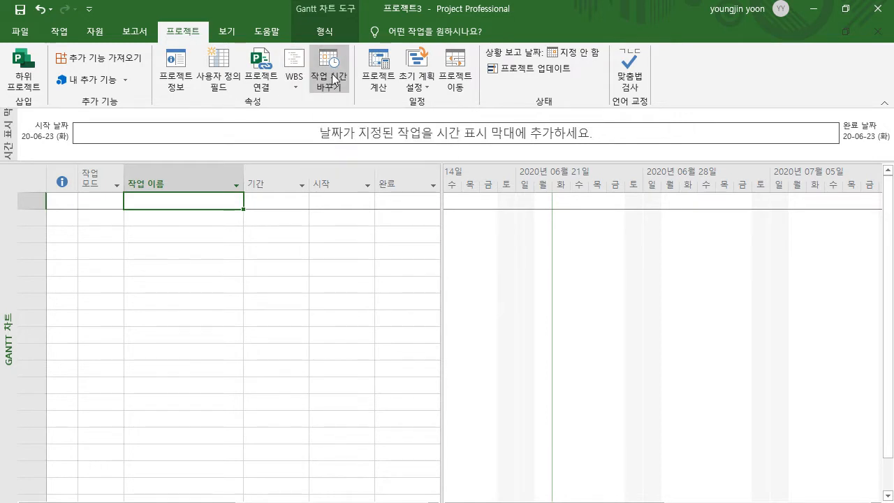
left_click(376, 57)
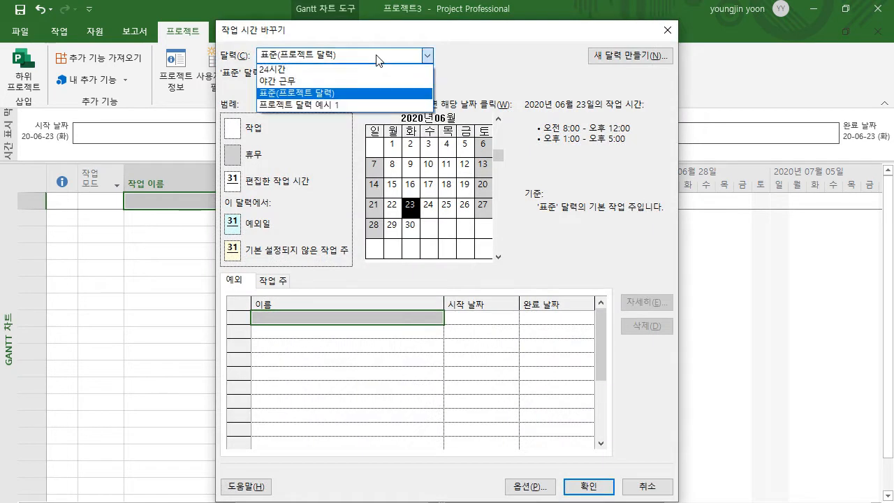
left_click(340, 105)
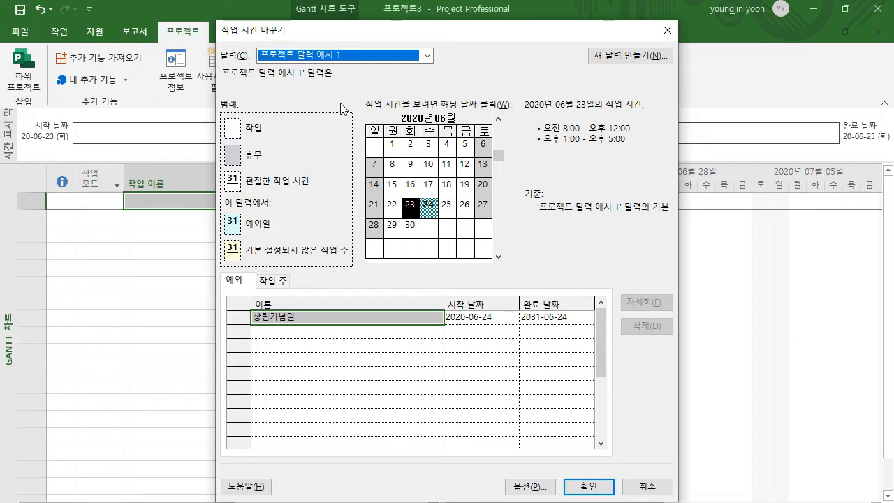
left_click(271, 286)
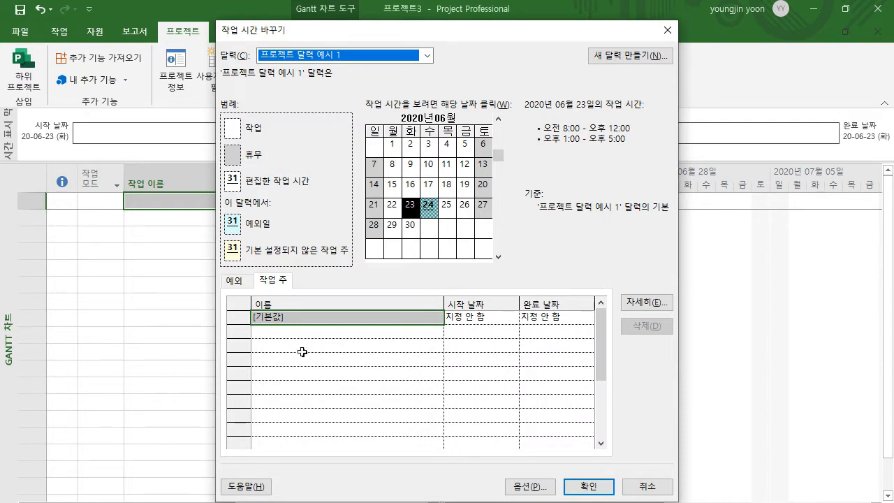
In the details of the [기본값] work week, set Monday through Friday (월요일–금요일) to use specific working times.
left_click(318, 317)
left_click(317, 331)
left_click(320, 320)
left_click(646, 303)
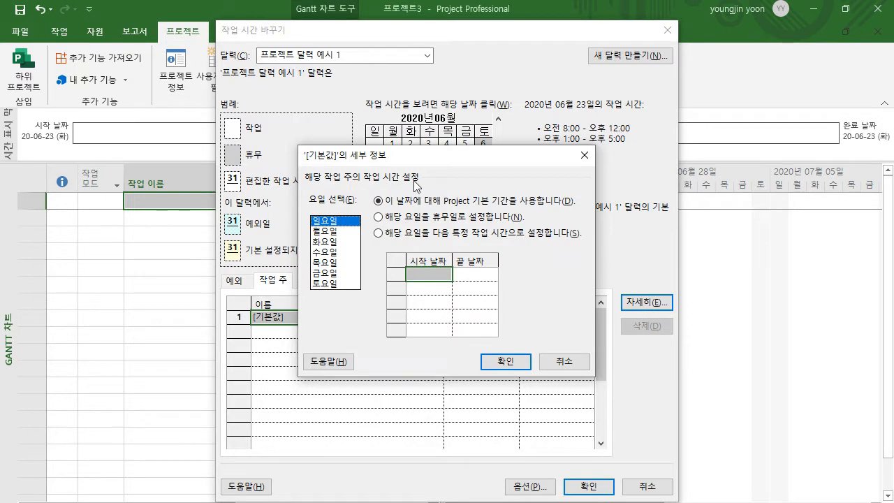
left_click(329, 231)
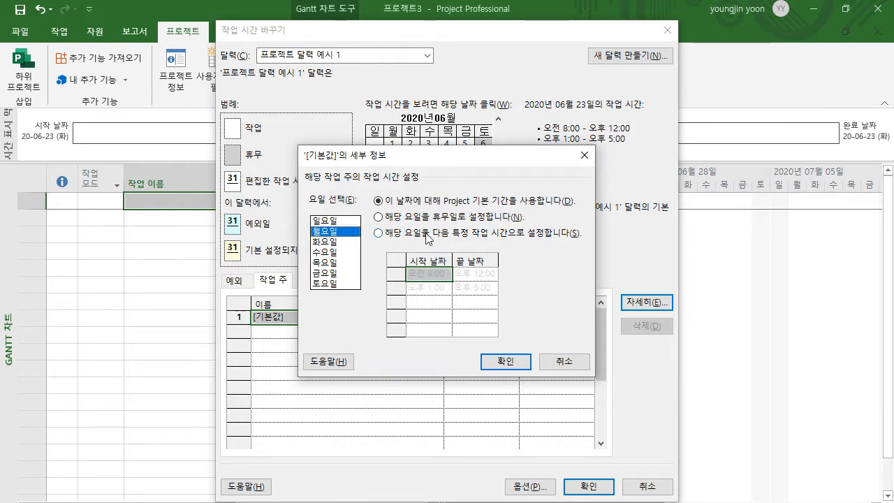
key("shift+Down")
key("shift+Down")
key("shift+Down")
key("shift+Down")
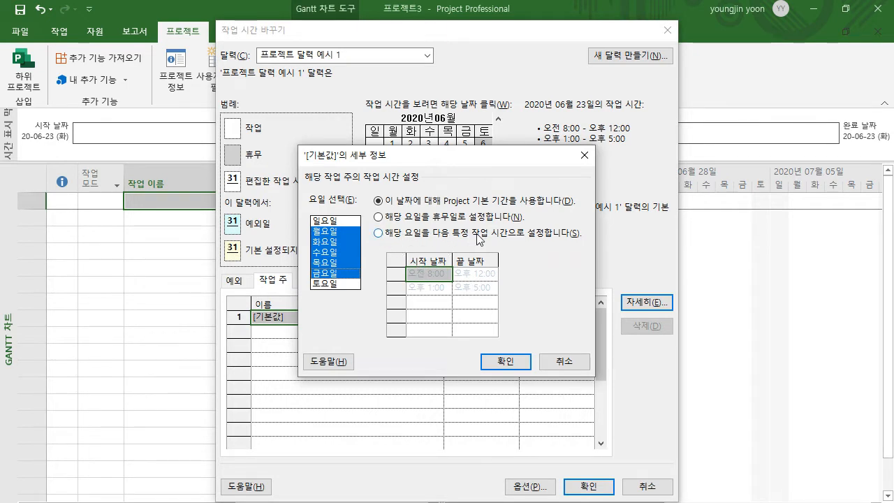
left_click(379, 235)
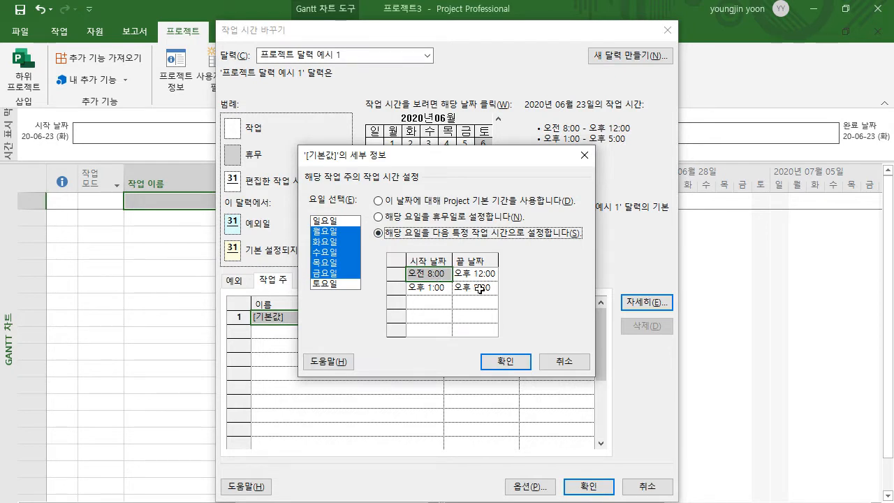
Change the start of the weekdays' morning working period to 오전 9:00.
left_click(424, 273)
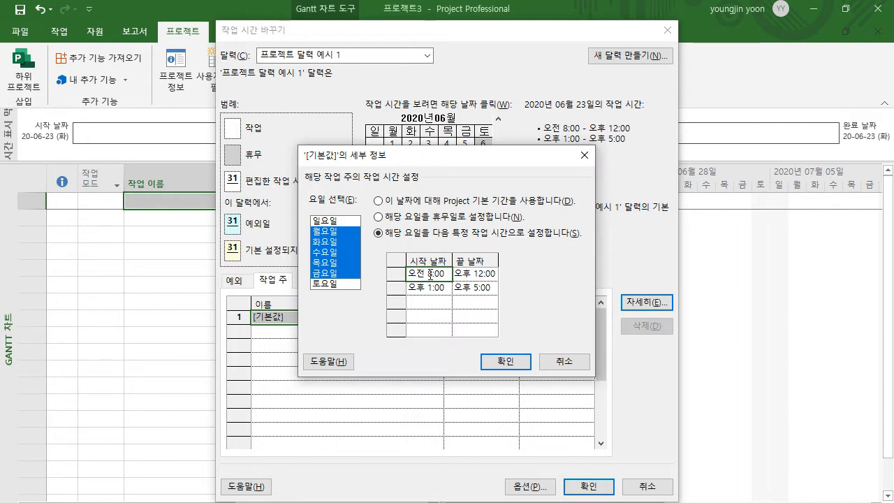
key("BackSpace")
type("₩")
key("BackSpace")
type("9")
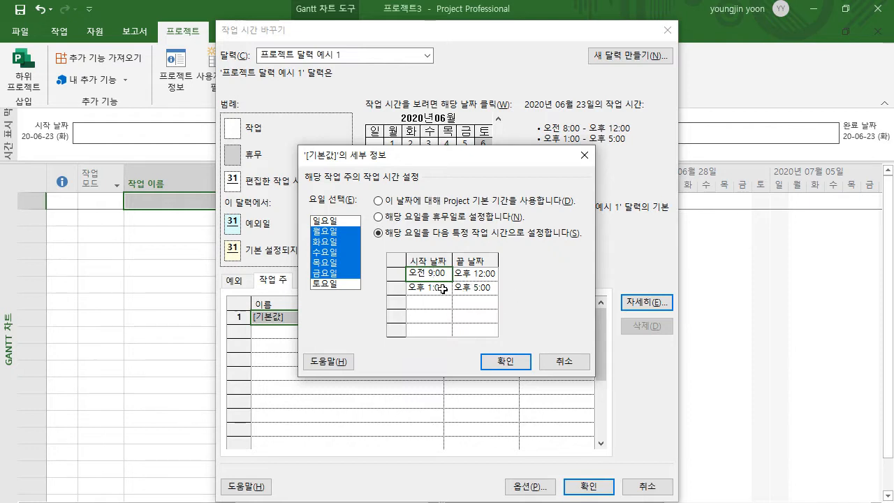
Set the weekdays' afternoon working period to end at 오후 6:00 and save the calendar changes.
left_click(477, 287)
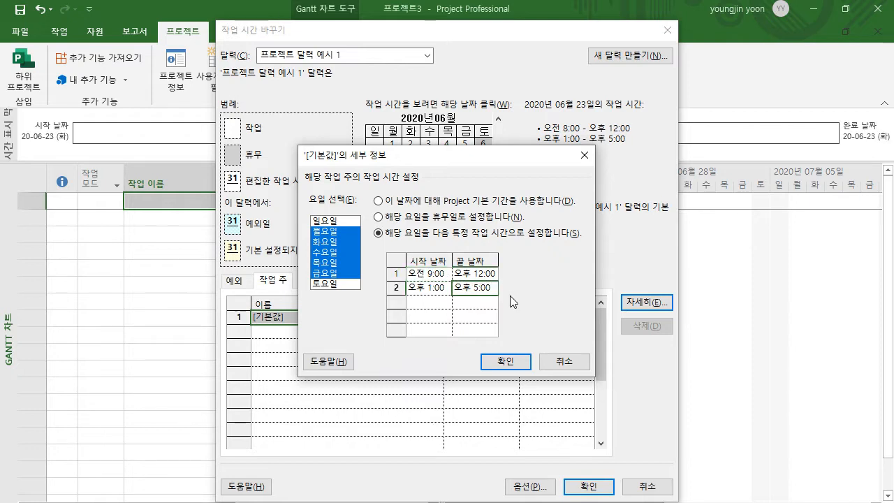
left_click(481, 288)
key("BackSpace")
type("6")
left_click(500, 357)
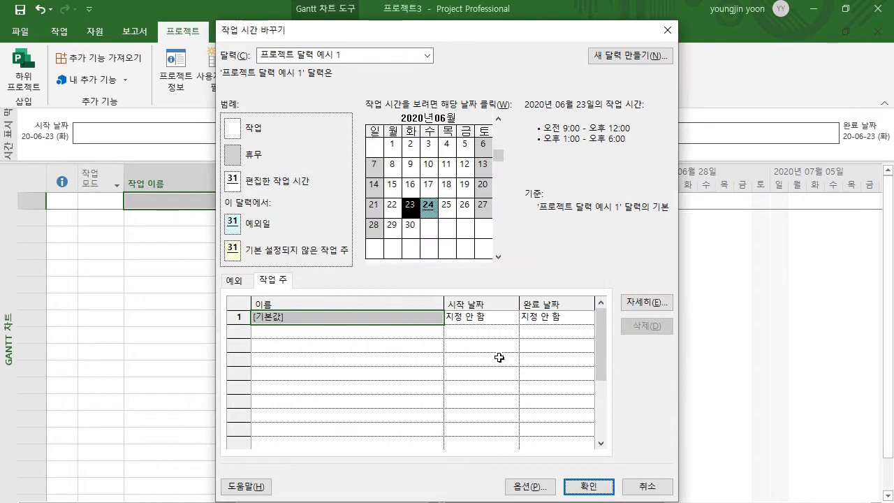
left_click(587, 486)
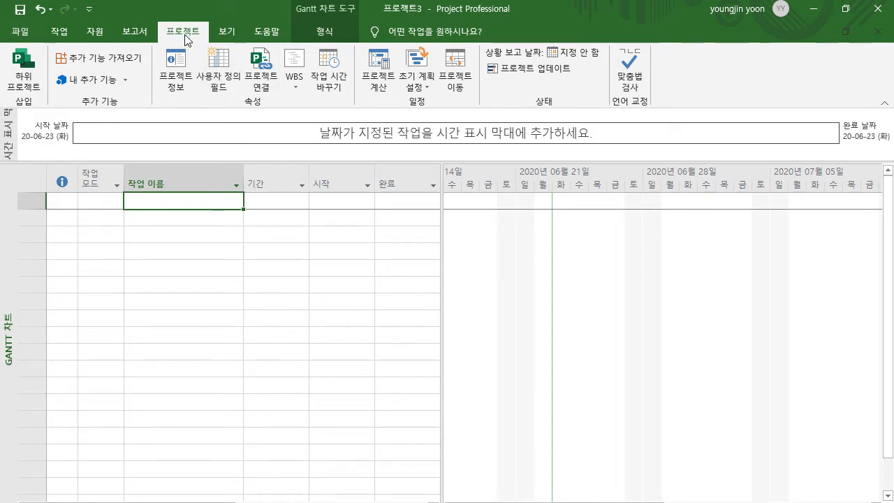
Assign the "프로젝트 달력 예시 1" calendar to the project in its project information.
left_click(176, 76)
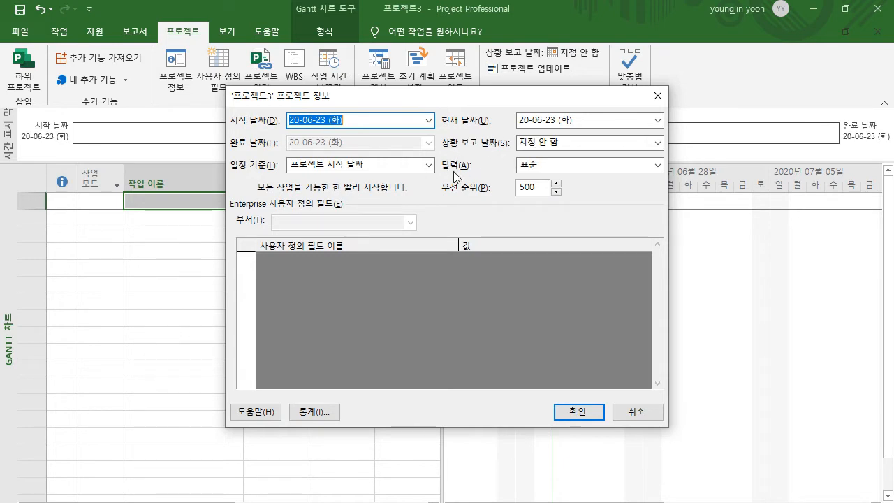
left_click(657, 165)
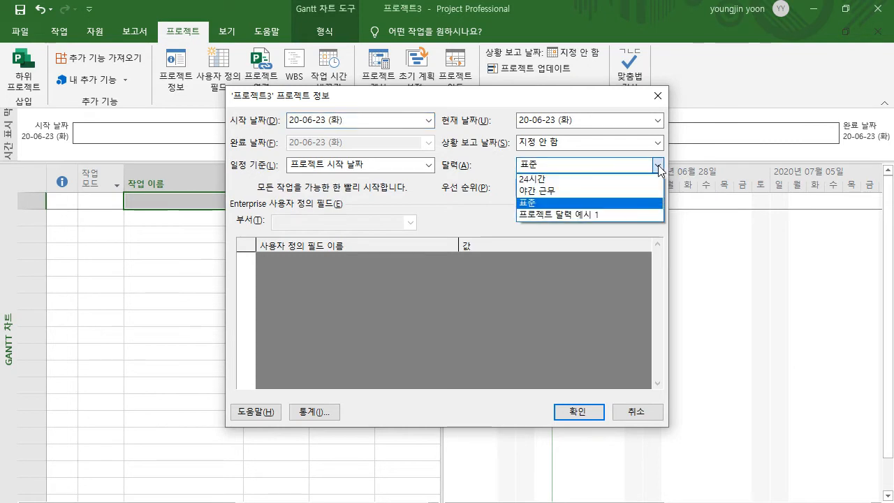
left_click(578, 214)
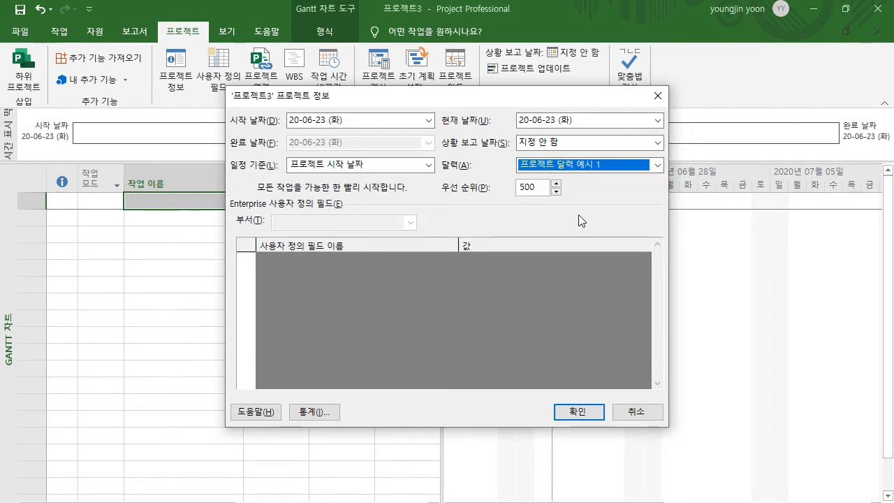
left_click(598, 412)
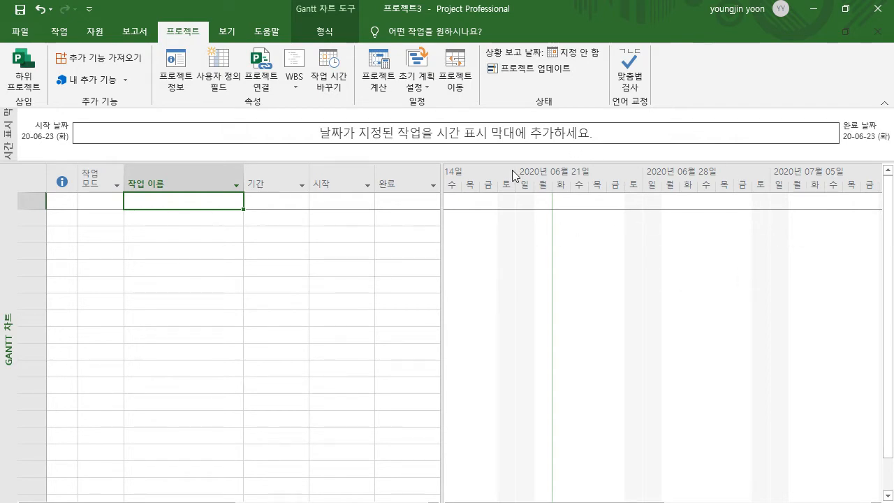
In the Gantt chart's timescale settings, set the middle tier unit to 일 (days).
right_click(633, 170)
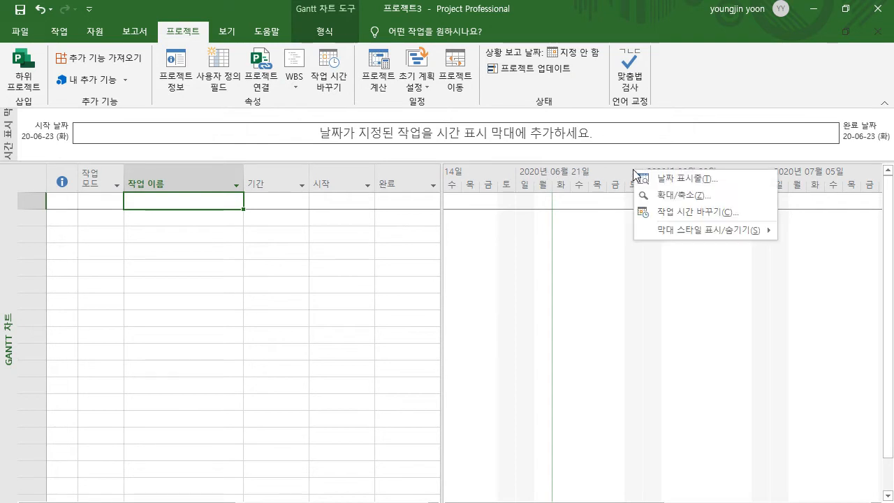
left_click(668, 185)
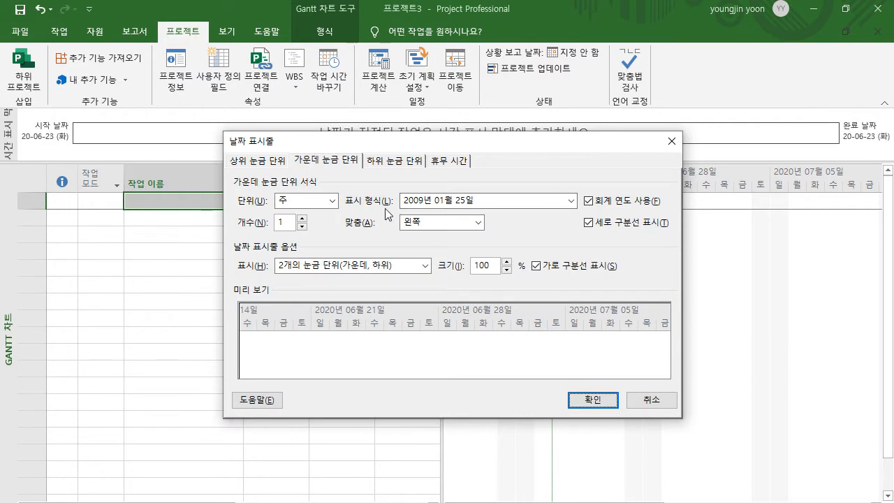
left_click(333, 202)
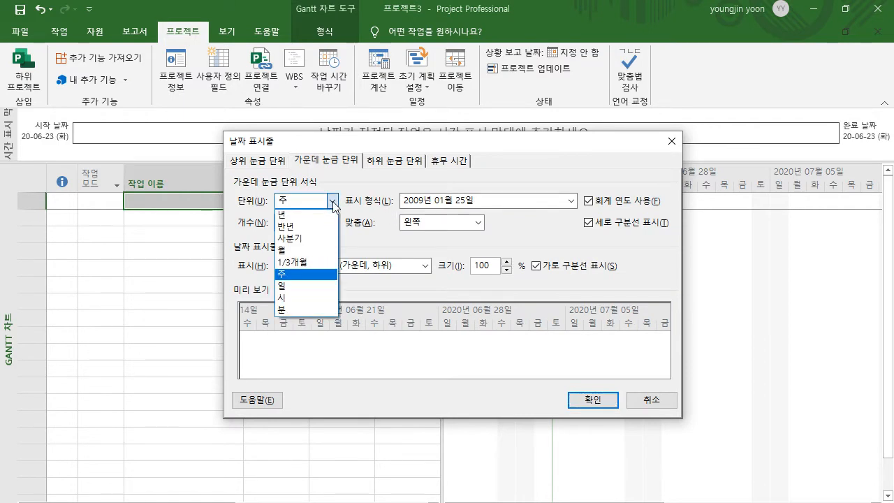
left_click(301, 286)
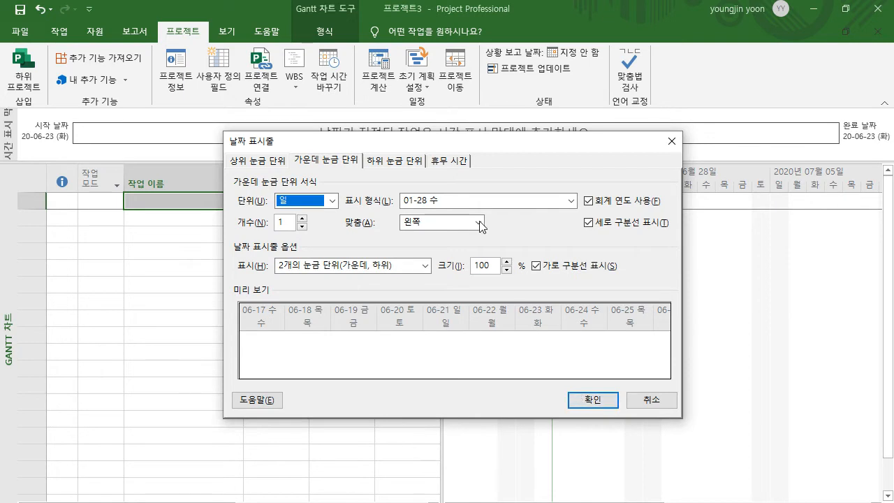
Compare 표준 with 프로젝트 달력 예시 1(프로젝트 달력) as the timescale's nonworking-time calendar, and apply the project calendar.
left_click(447, 162)
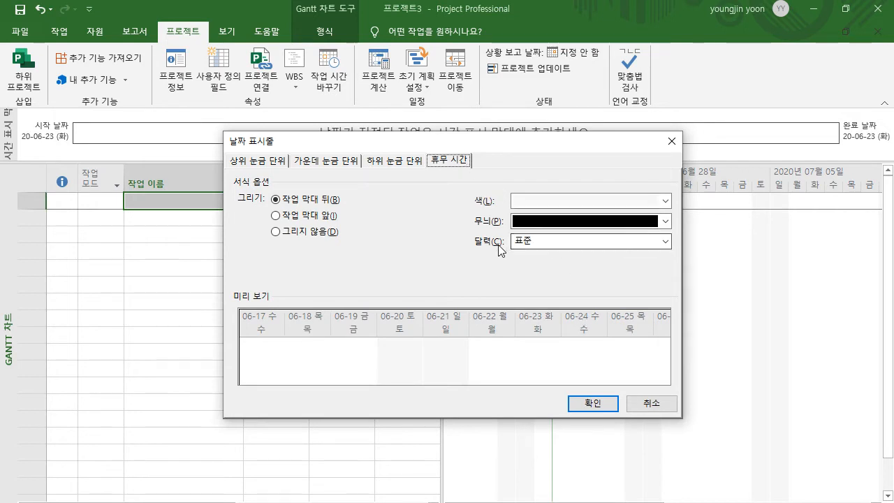
left_click(543, 247)
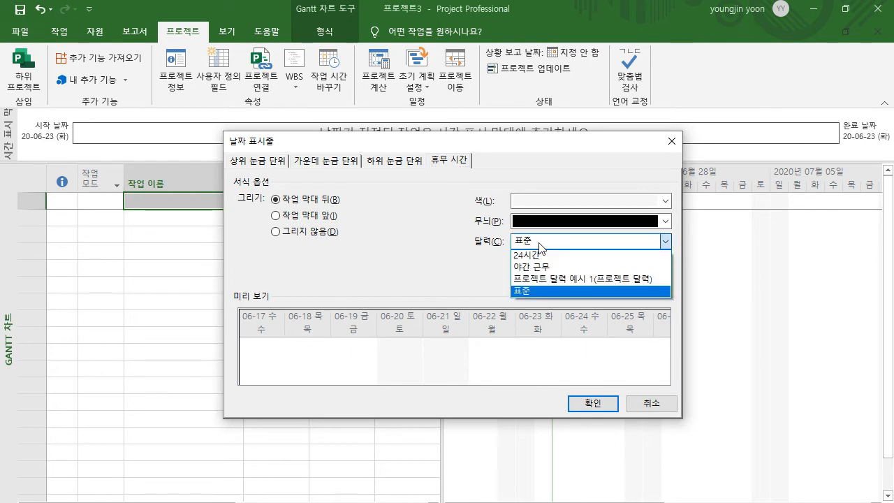
left_click(585, 279)
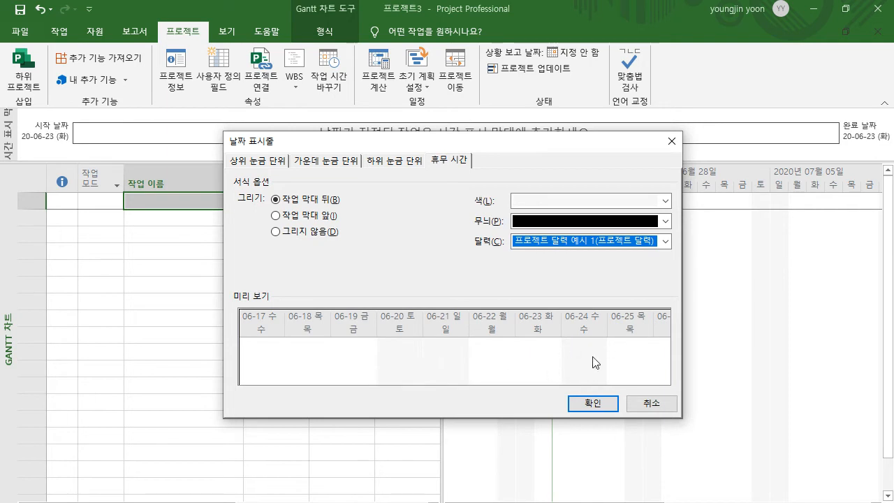
left_click(607, 241)
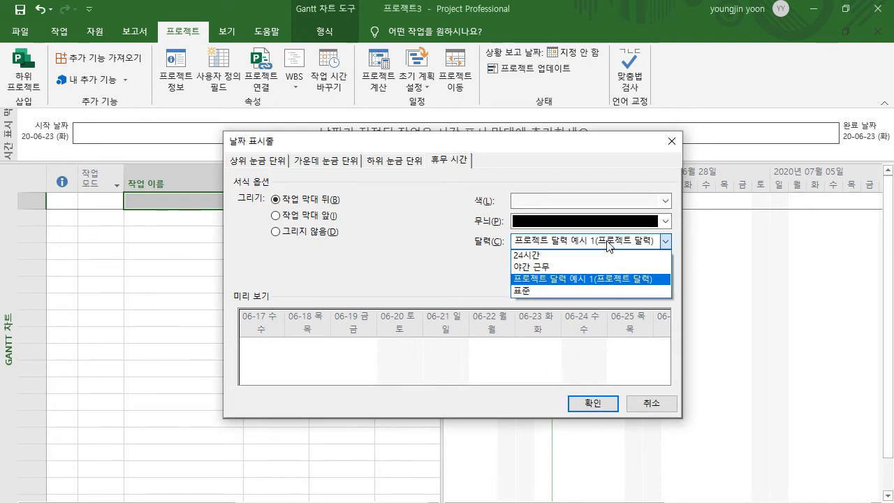
left_click(563, 290)
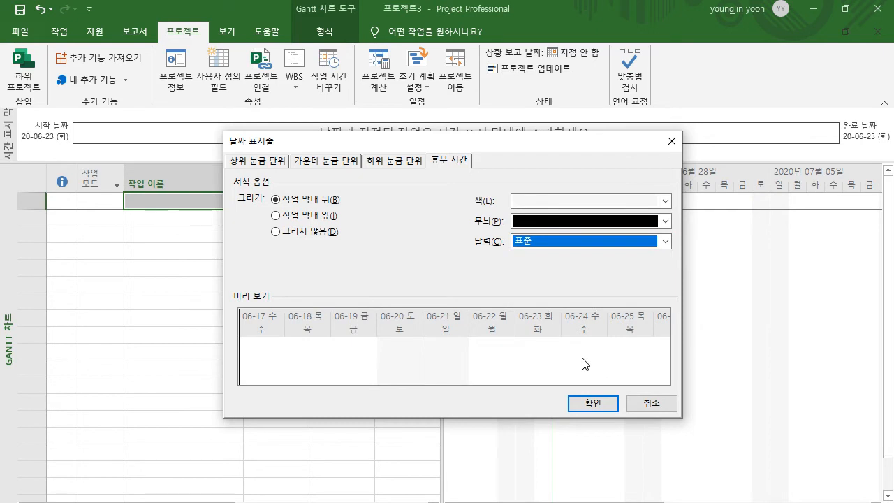
left_click(600, 241)
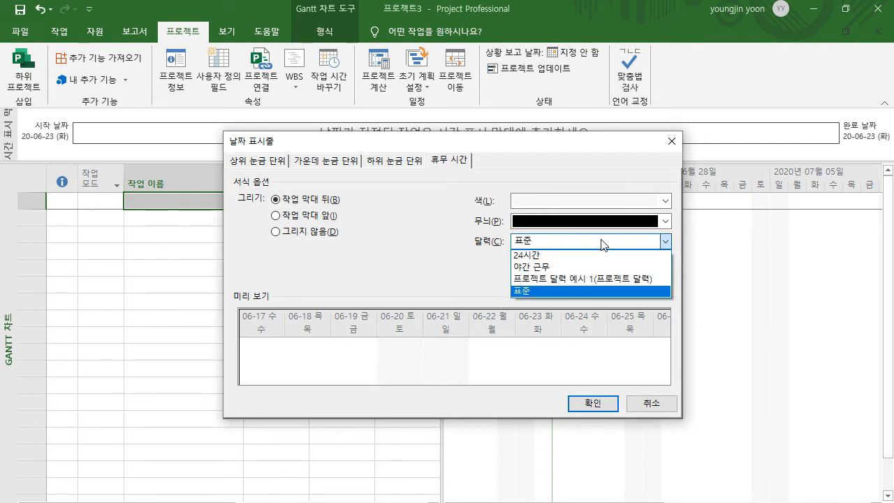
left_click(599, 279)
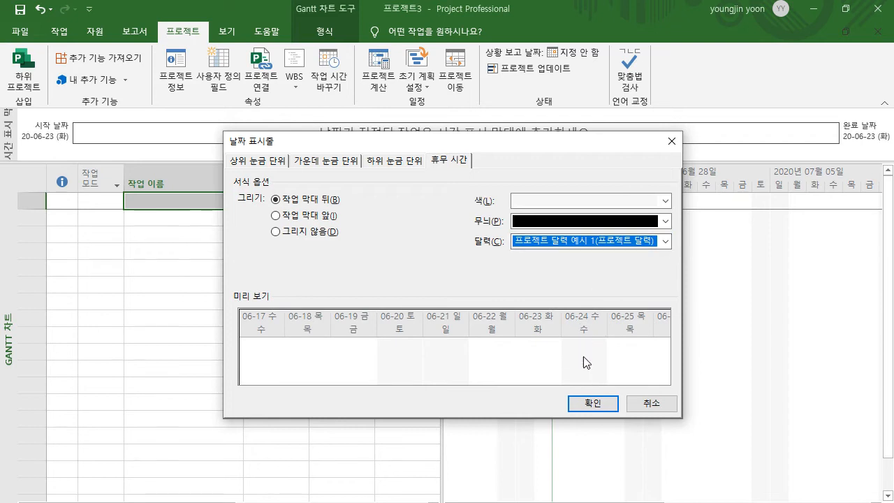
left_click(592, 404)
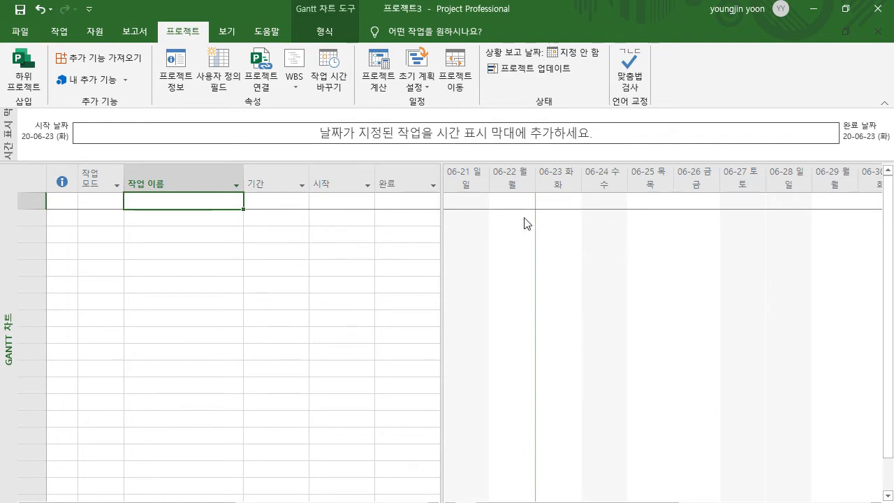
left_click_drag(570, 502, 548, 502)
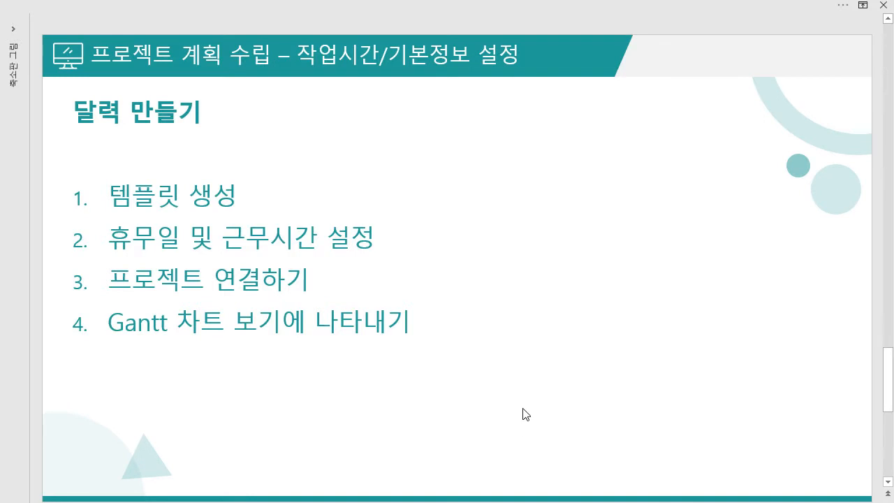
scroll(525, 399, "down", 1)
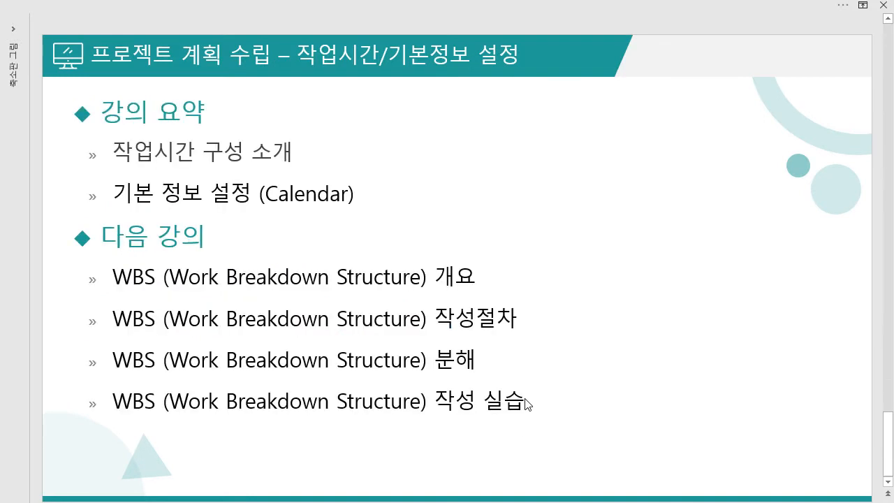